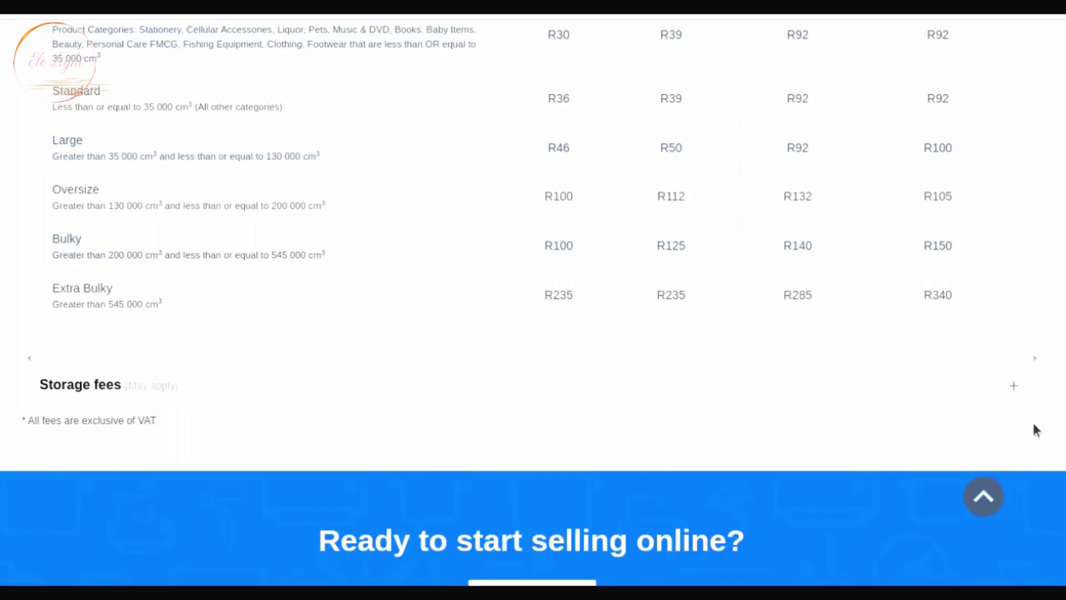
# - Expand the Storage fees section and review the monthly fees by package size and stock days cover
pyautogui.click(1015, 386)
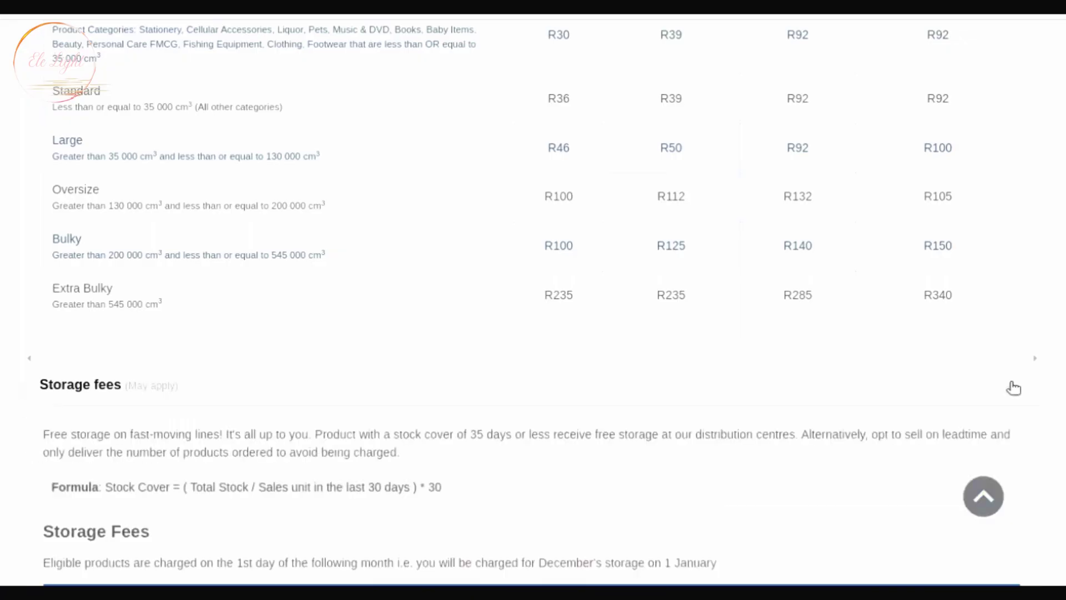
pyautogui.scroll(-5, 541, 319)
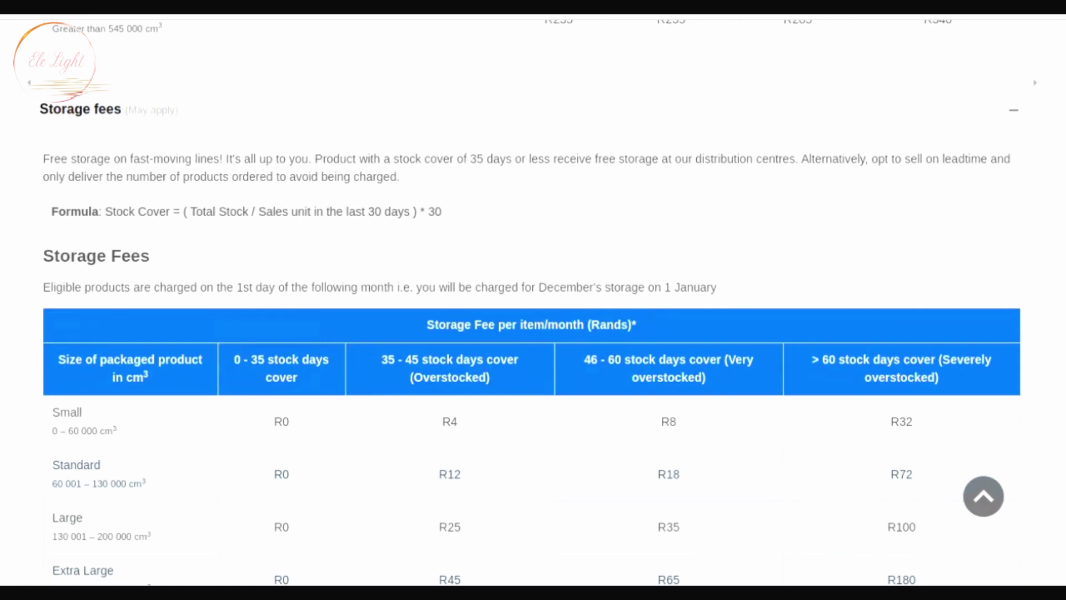
pyautogui.scroll(-2, 533, 300)
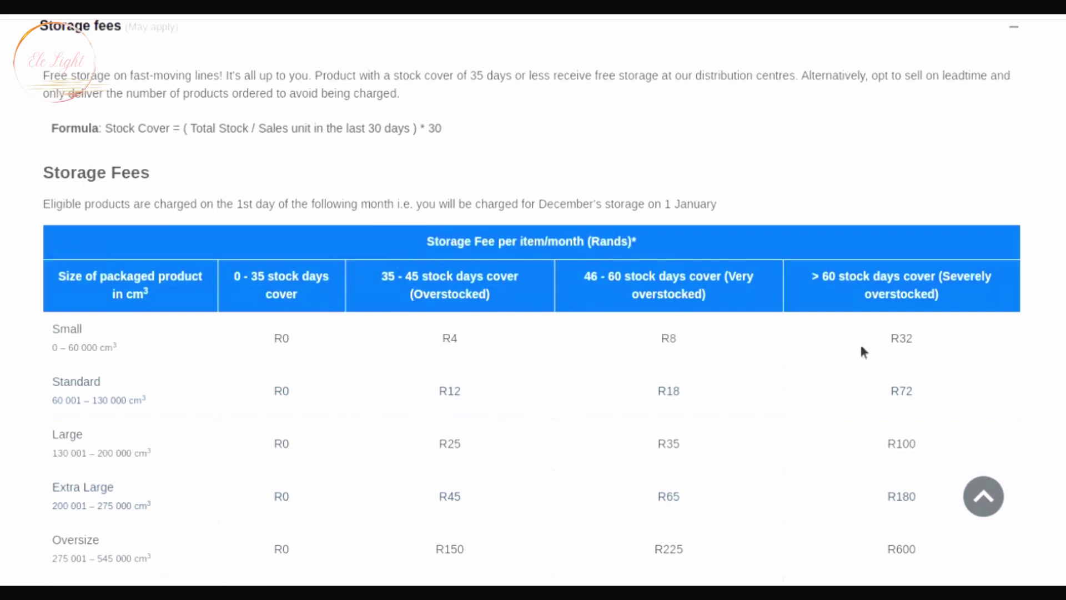
pyautogui.scroll(-3, 533, 300)
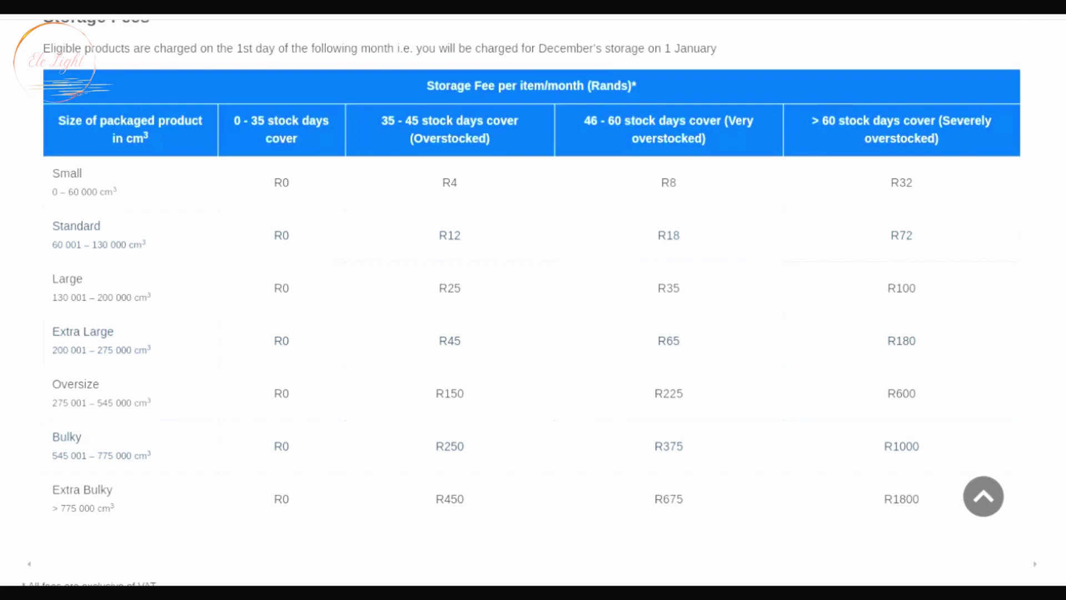
pyautogui.scroll(-4, 533, 300)
pyautogui.scroll(7, 533, 300)
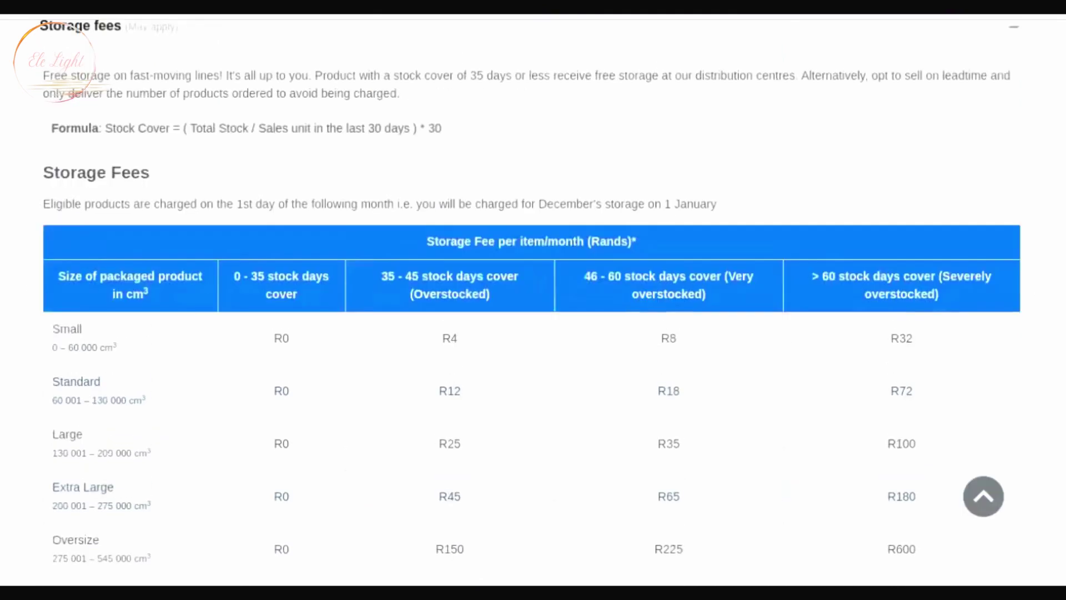
pyautogui.scroll(3, 533, 300)
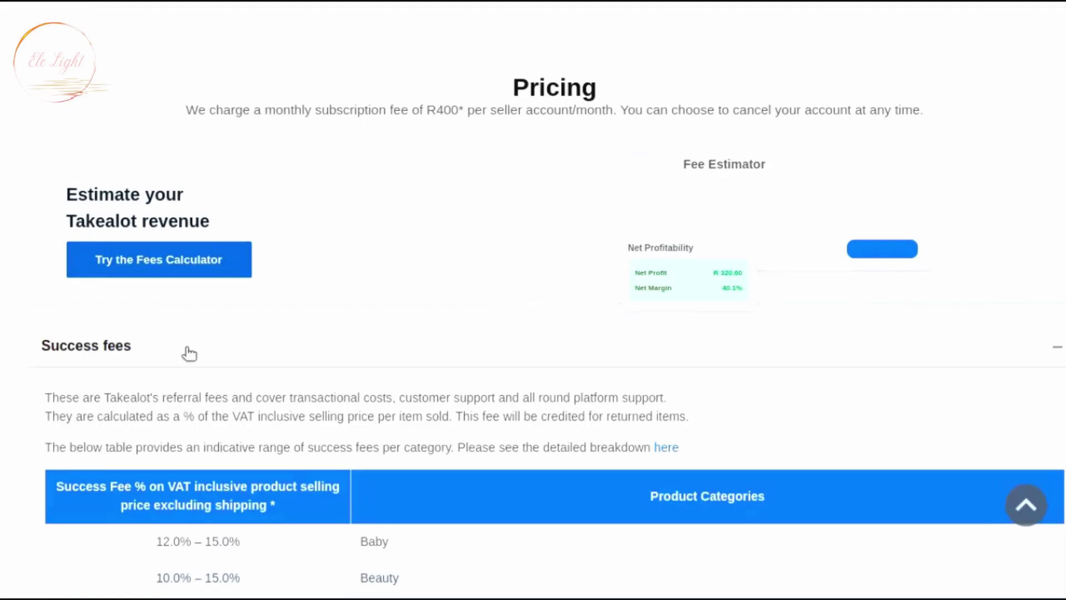
# - Open the Takealot fees calculator and set the package dimensions to 15 x 5 x 10 cm
pyautogui.click(149, 273)
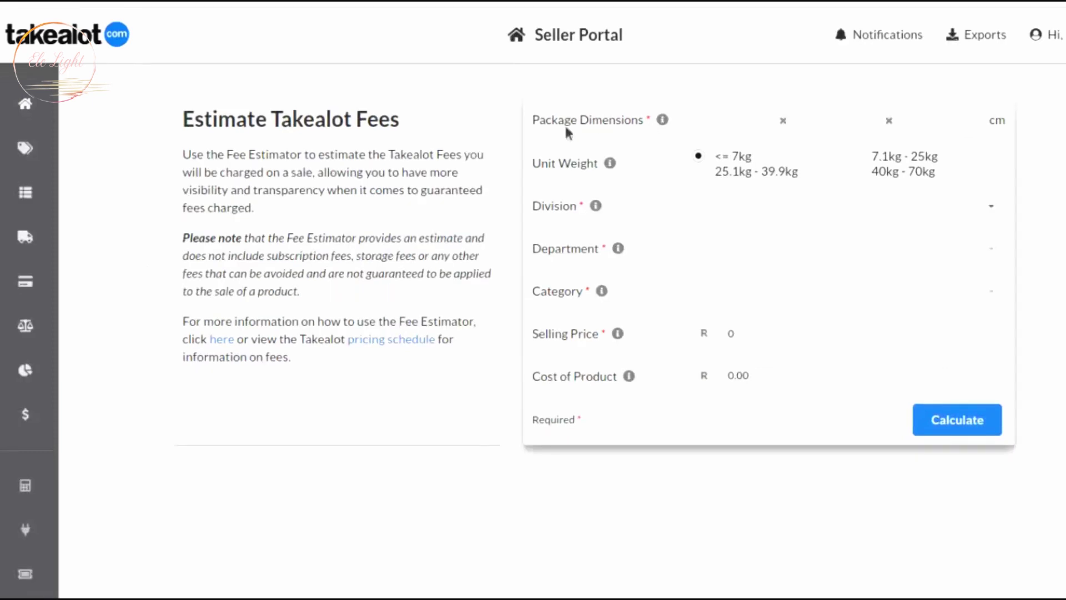
pyautogui.click(711, 123)
pyautogui.write('15')
pyautogui.click(823, 121)
pyautogui.write('5')
pyautogui.click(927, 118)
pyautogui.write('10')
# - Classify the product under the Consumer Electronics division, Computer Components department and Microphones → Microphones category
pyautogui.click(1001, 212)
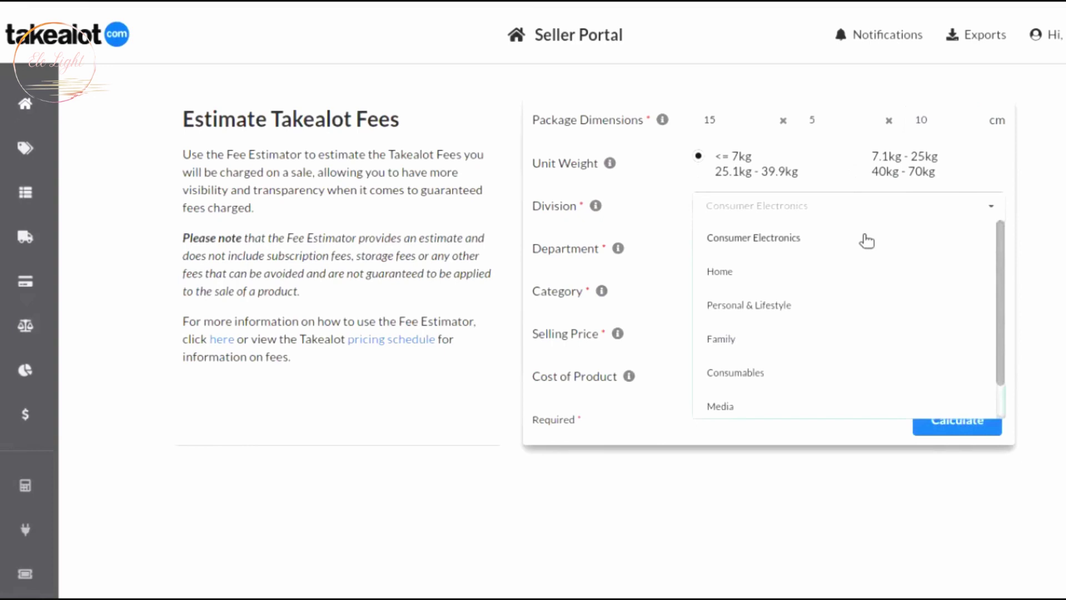
pyautogui.click(765, 243)
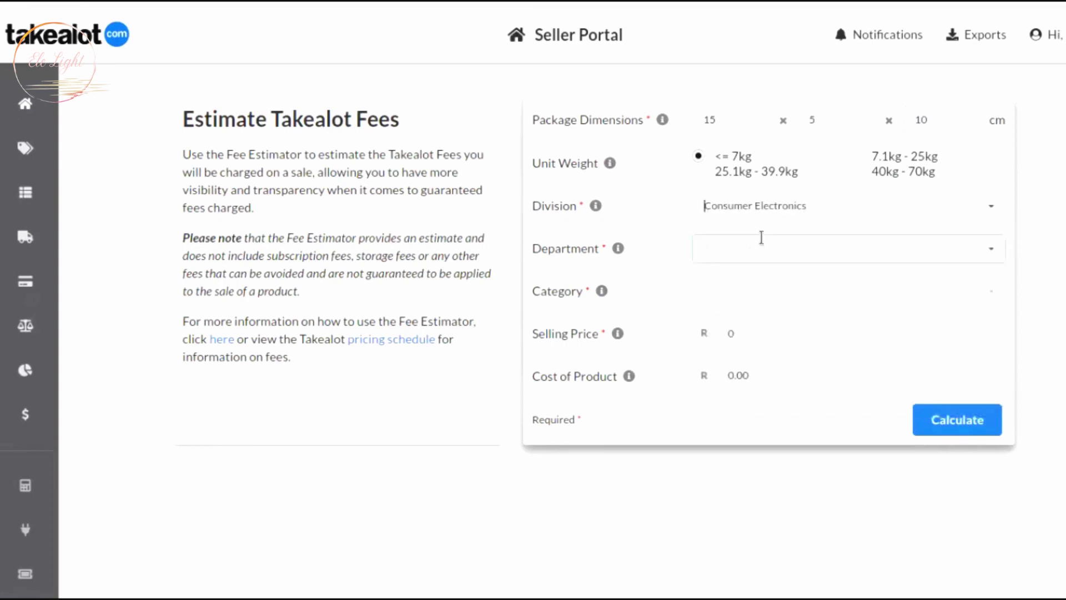
pyautogui.click(993, 251)
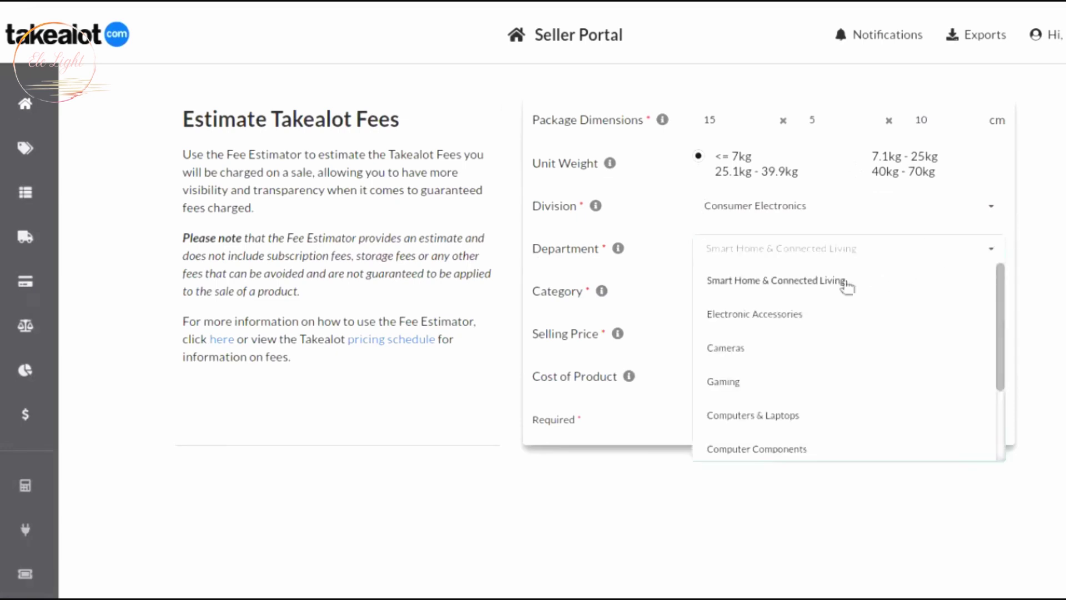
pyautogui.click(775, 448)
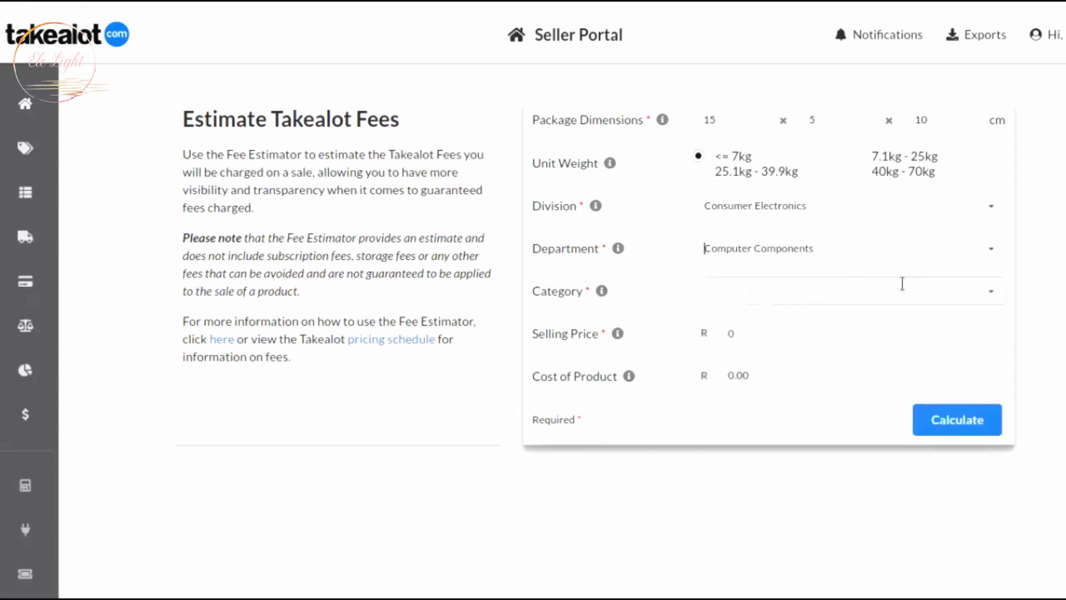
pyautogui.click(991, 297)
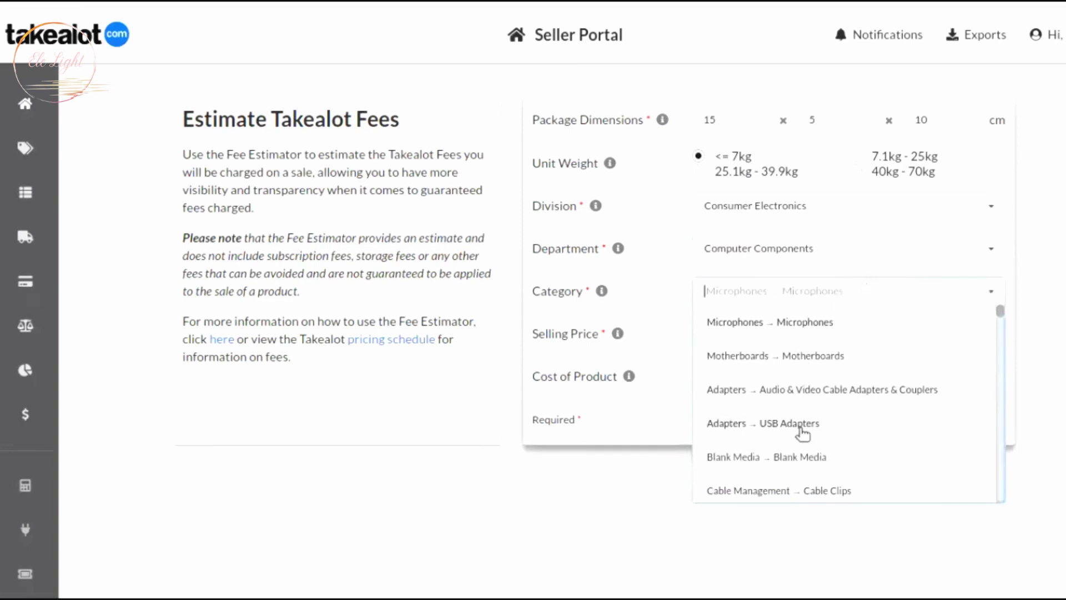
pyautogui.click(806, 323)
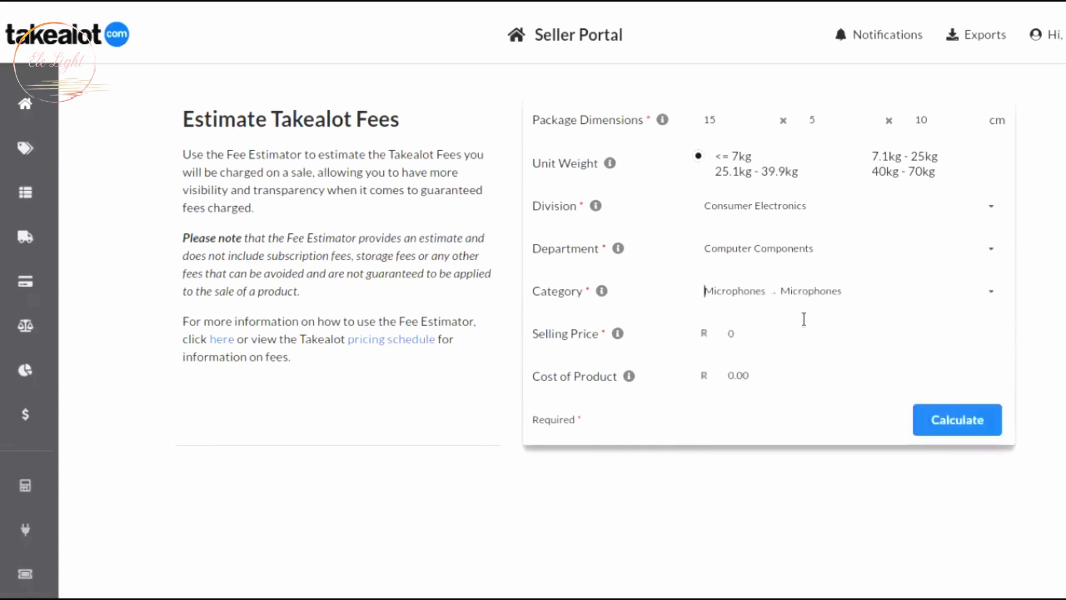
# - Calculate the fees for a selling price of R 300 and a product cost of R 250, and review the breakdown
pyautogui.click(730, 378)
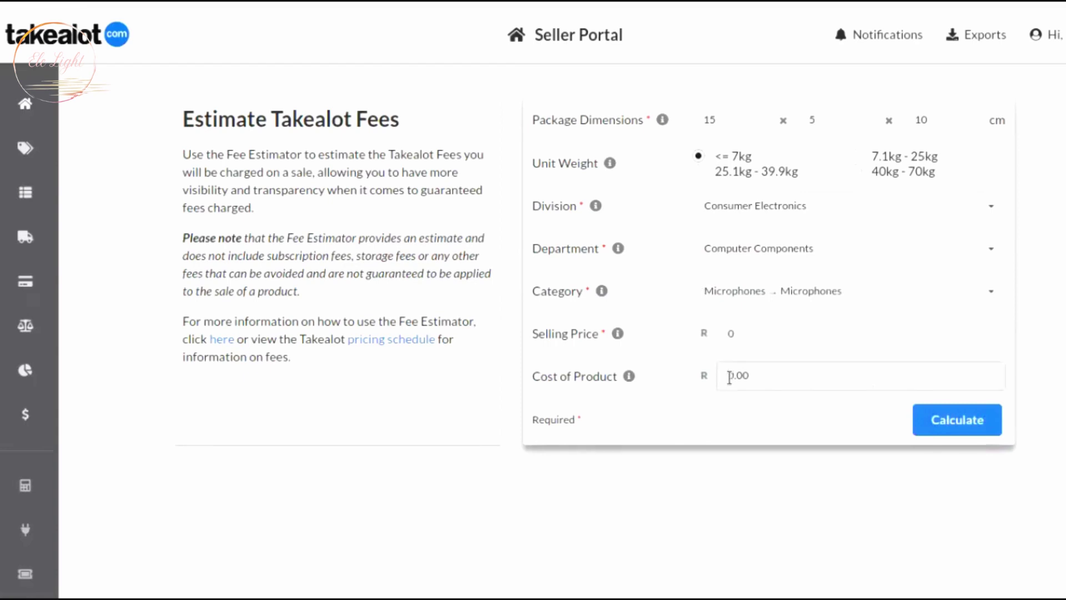
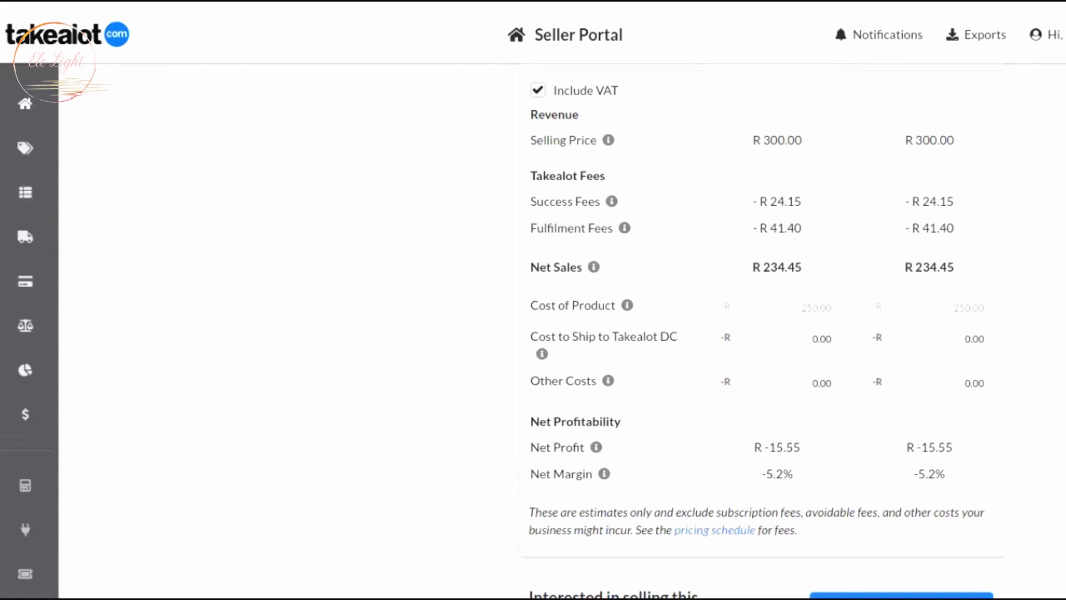
pyautogui.scroll(4, 763, 330)
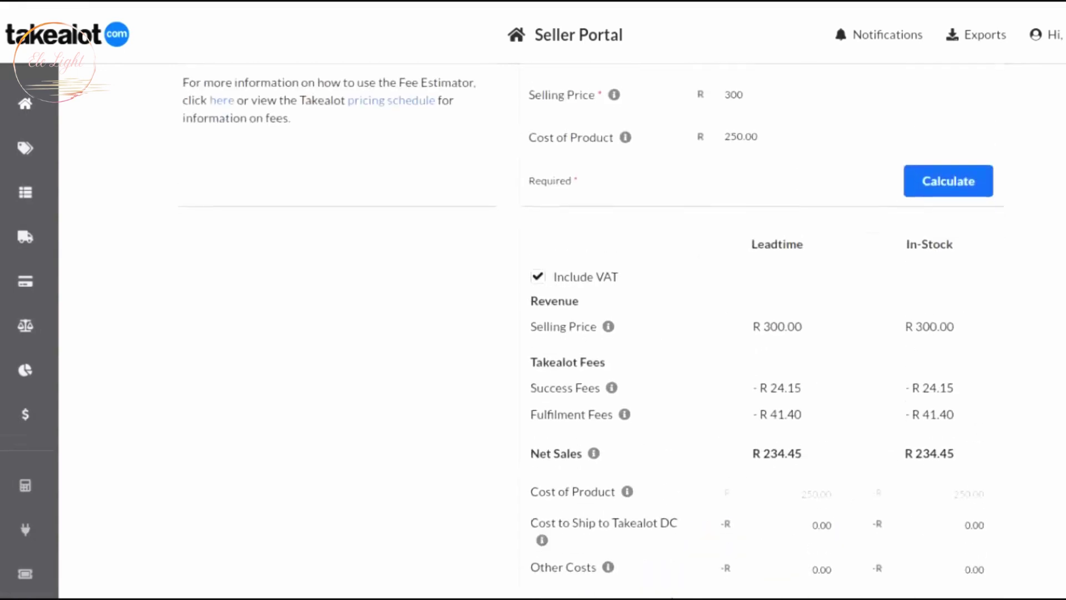
pyautogui.scroll(2, 763, 330)
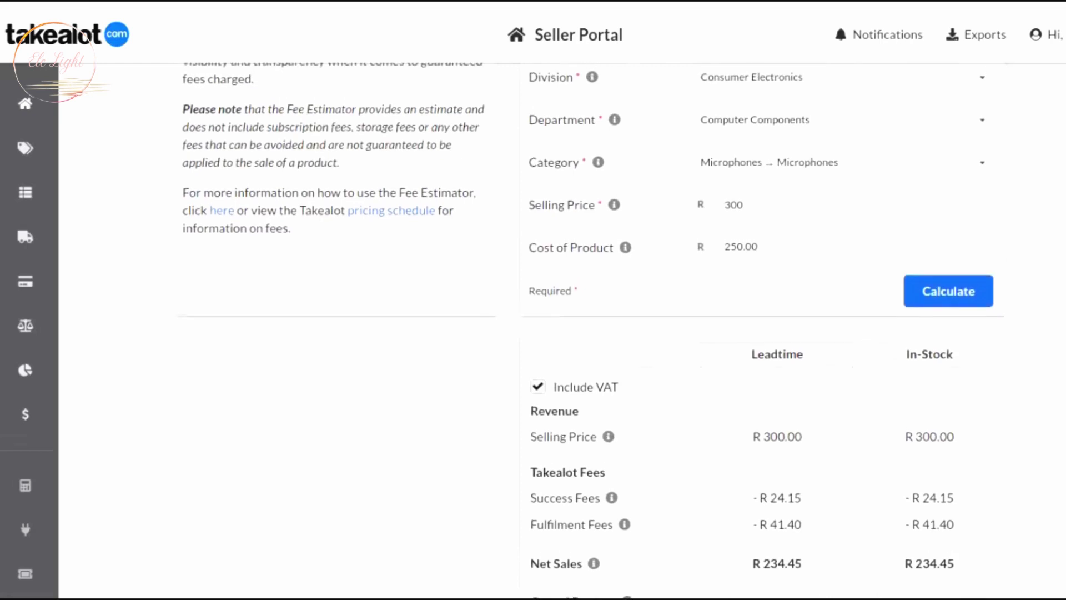
pyautogui.scroll(-3, 762, 330)
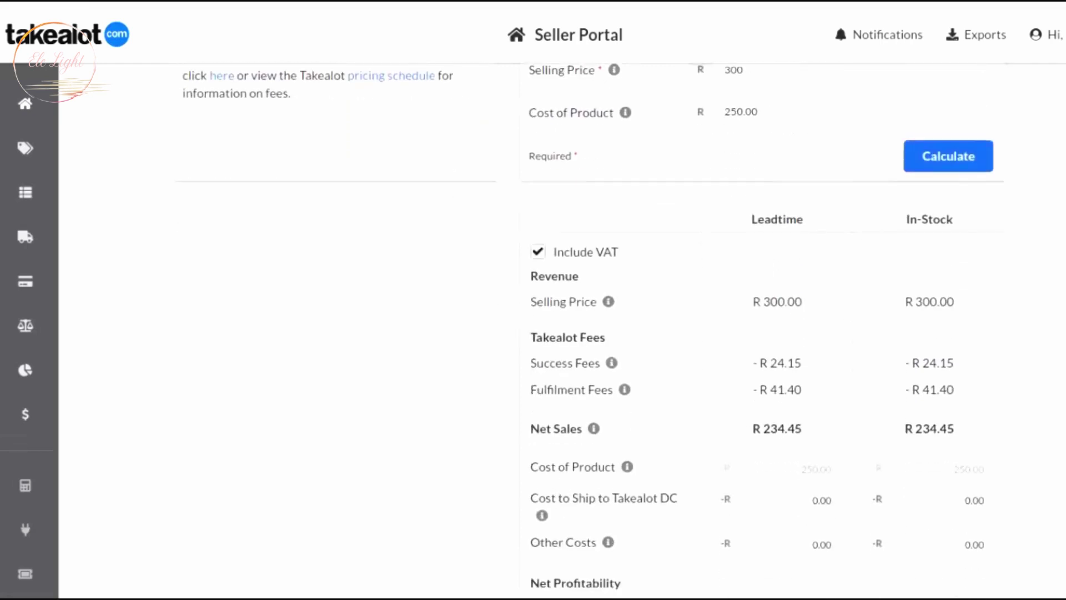
pyautogui.scroll(2, 762, 330)
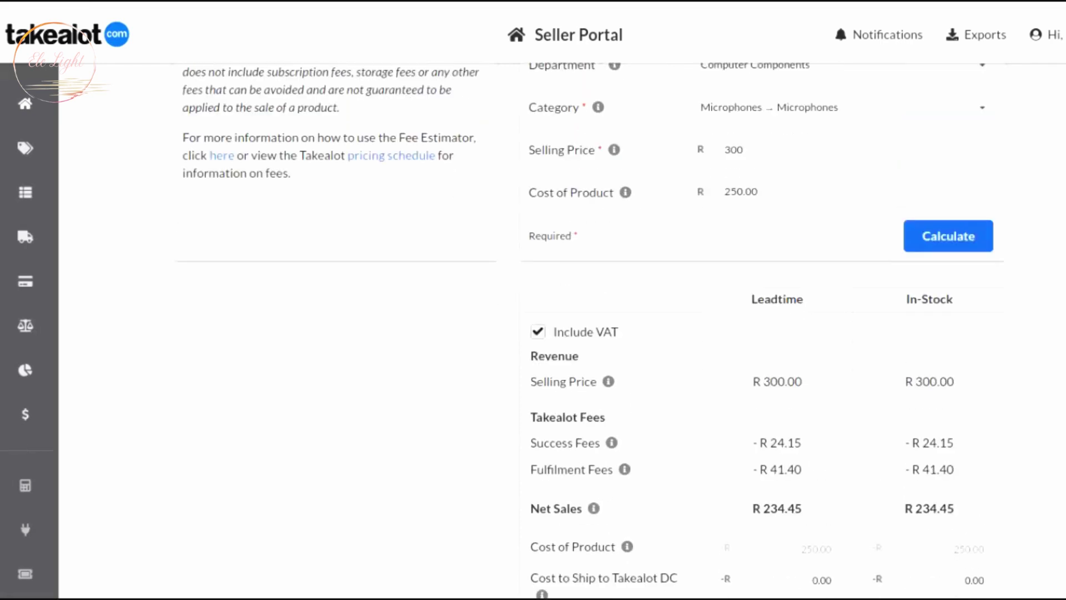
# - Recalculate the estimate with a selling price of R 500 and review the fees and net profitability
pyautogui.click(731, 162)
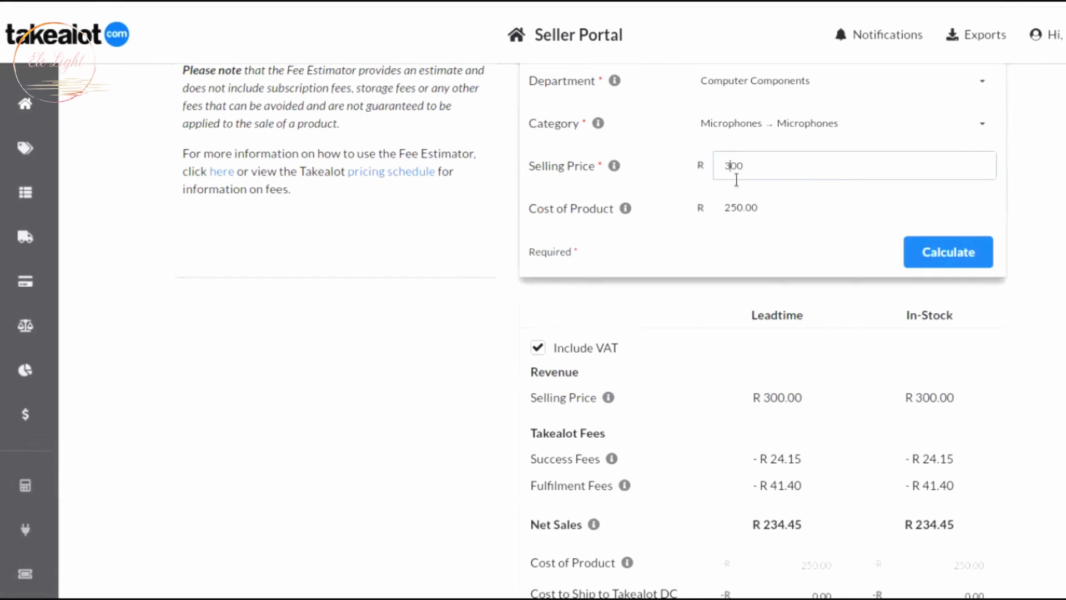
pyautogui.hotkey('ctrl', 'a')
pyautogui.press('BackSpace')
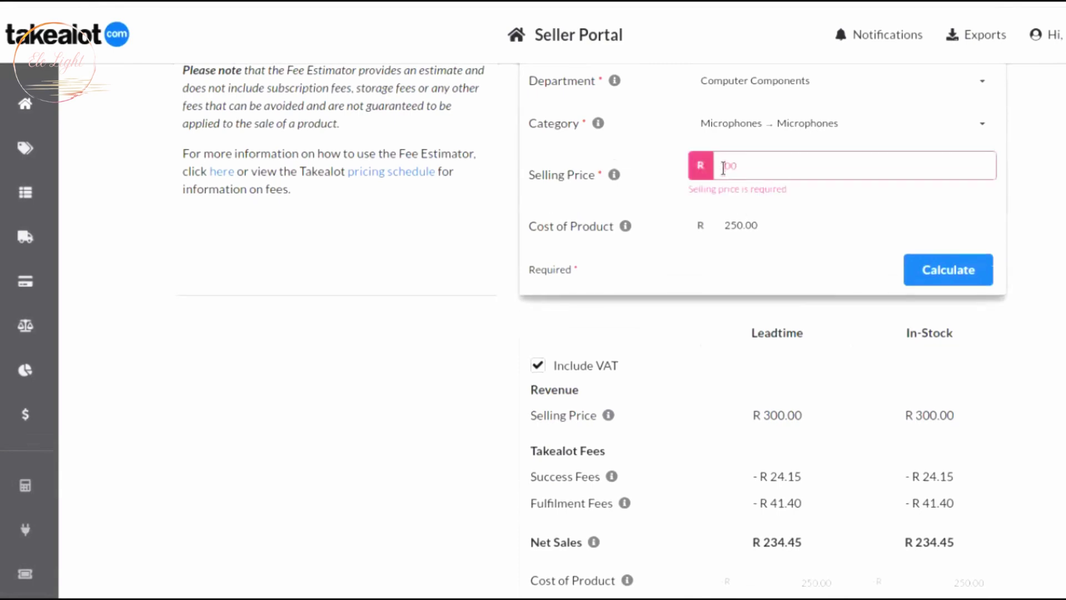
pyautogui.write('500')
pyautogui.click(939, 261)
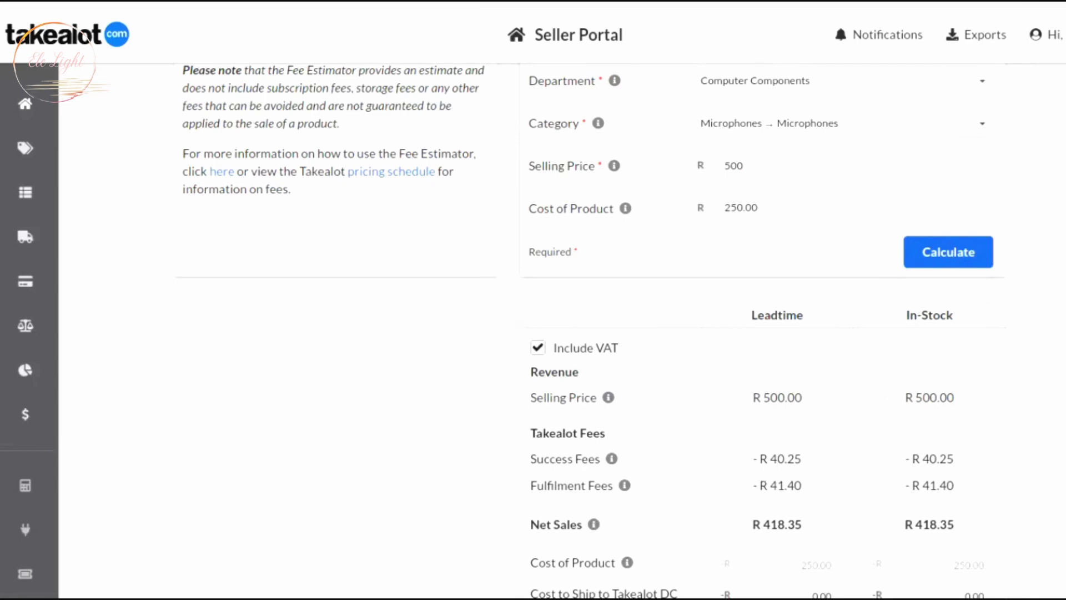
pyautogui.scroll(-1, 590, 331)
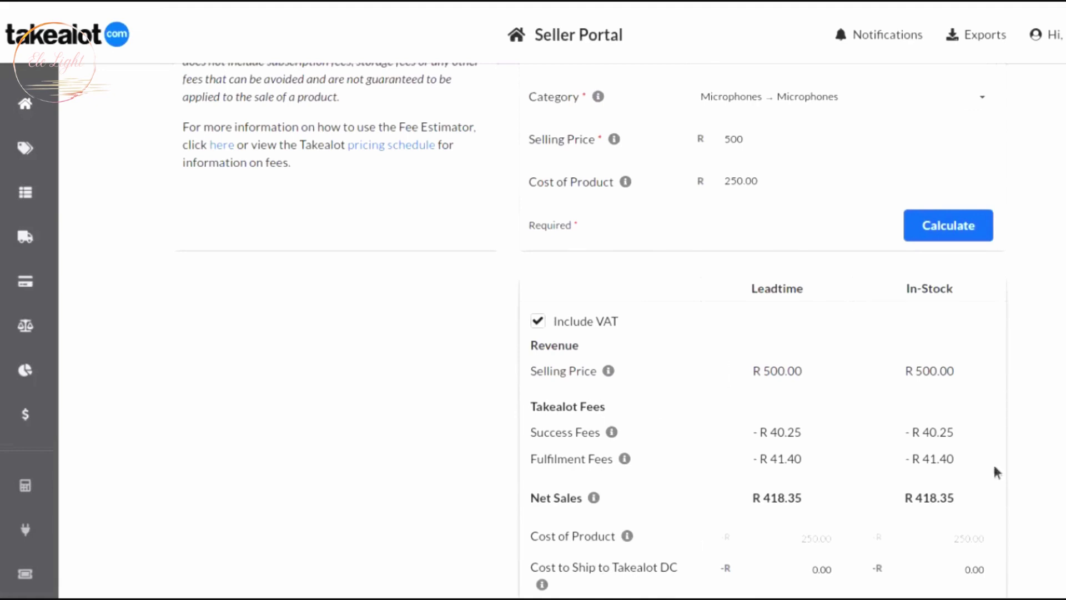
pyautogui.scroll(-4, 577, 464)
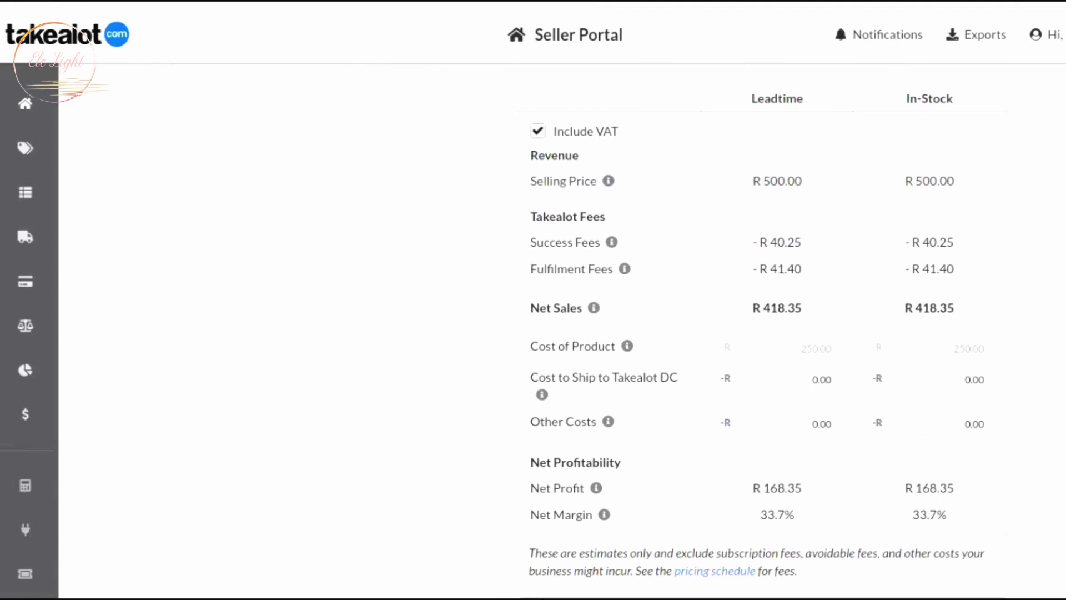
pyautogui.scroll(1, 595, 330)
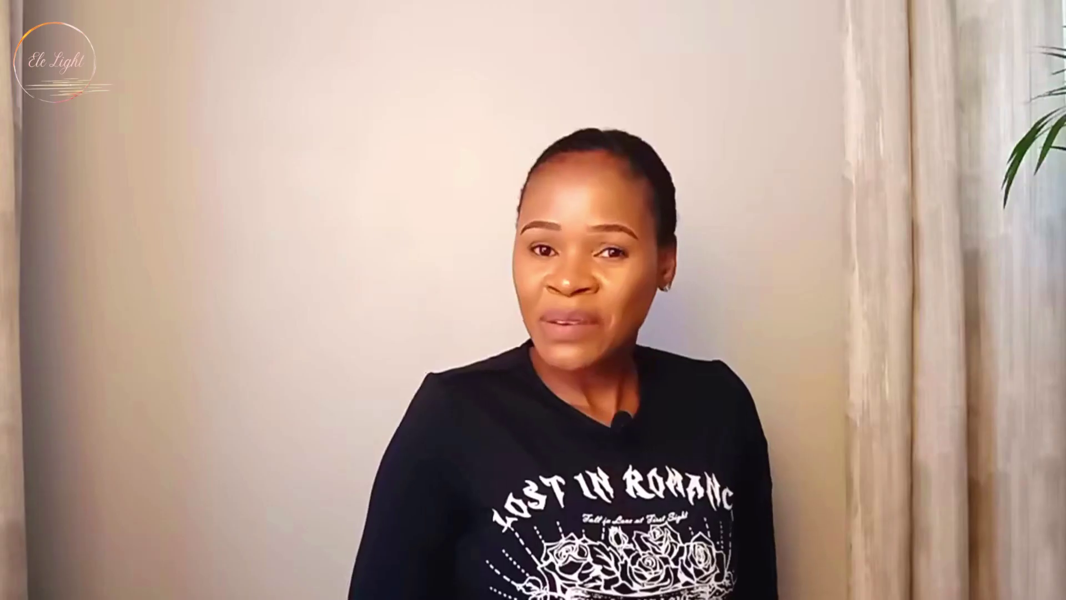